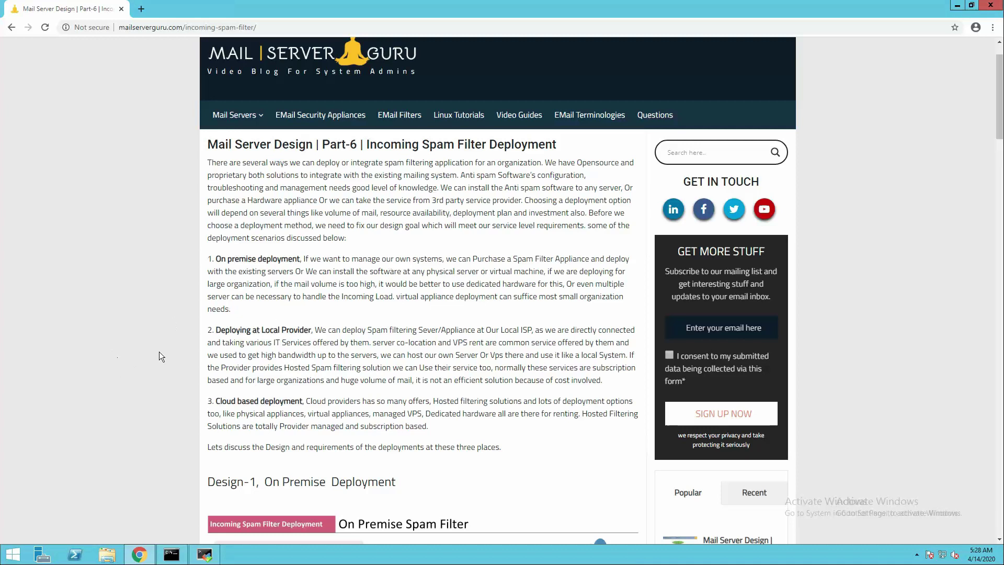
- Scroll the mailserverguru article down to the Design-1 On Premise Spam Filter diagram
{"action": "scroll", "coordinate": [452, 310], "scroll_direction": "down", "scroll_amount": 4}
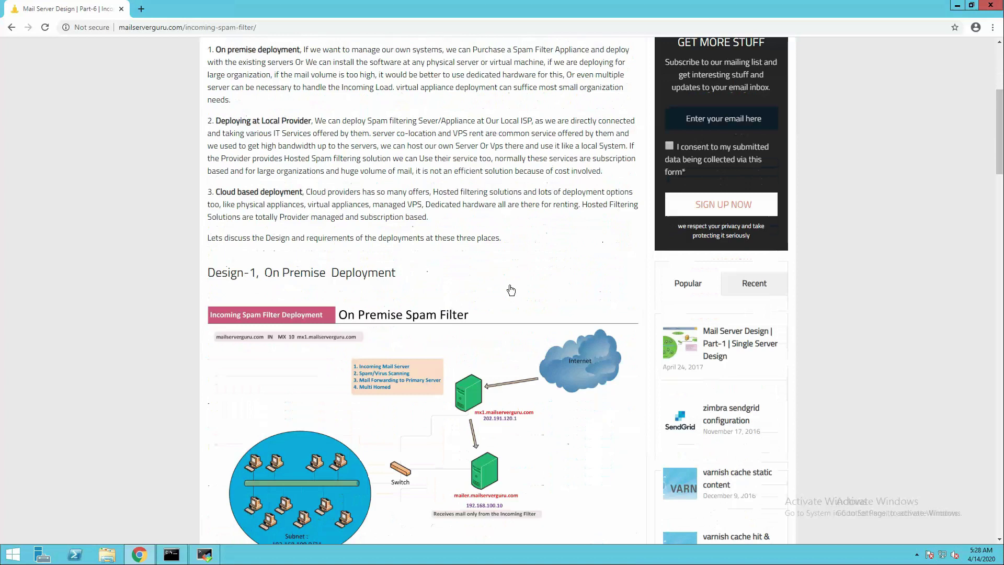
{"action": "scroll", "coordinate": [512, 289], "scroll_direction": "down", "scroll_amount": 1}
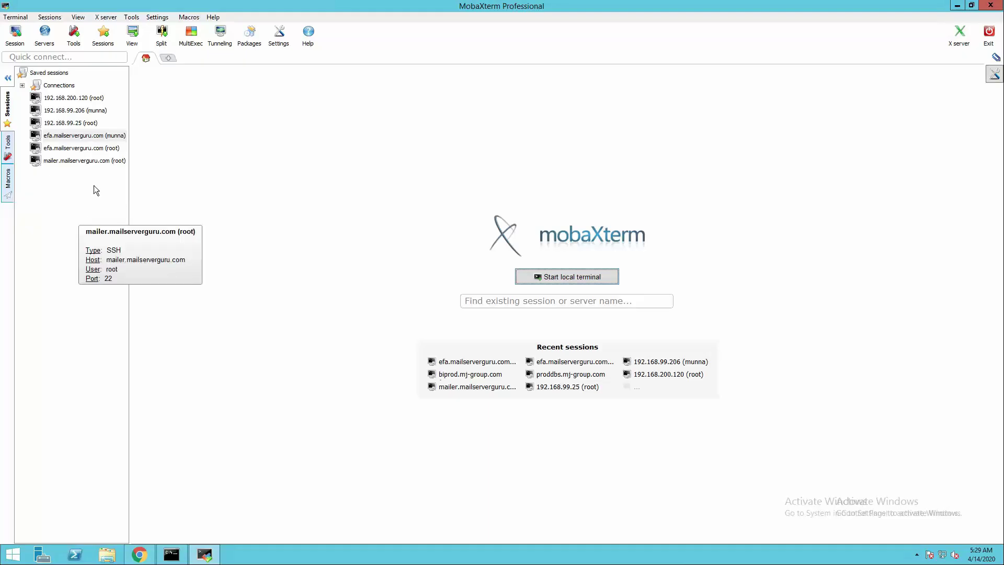
- Launch the saved efa.mailserverguru.com SSH session to reach the eFa 4.0.2 configuration menu
{"action": "double_click", "coordinate": [110, 137]}
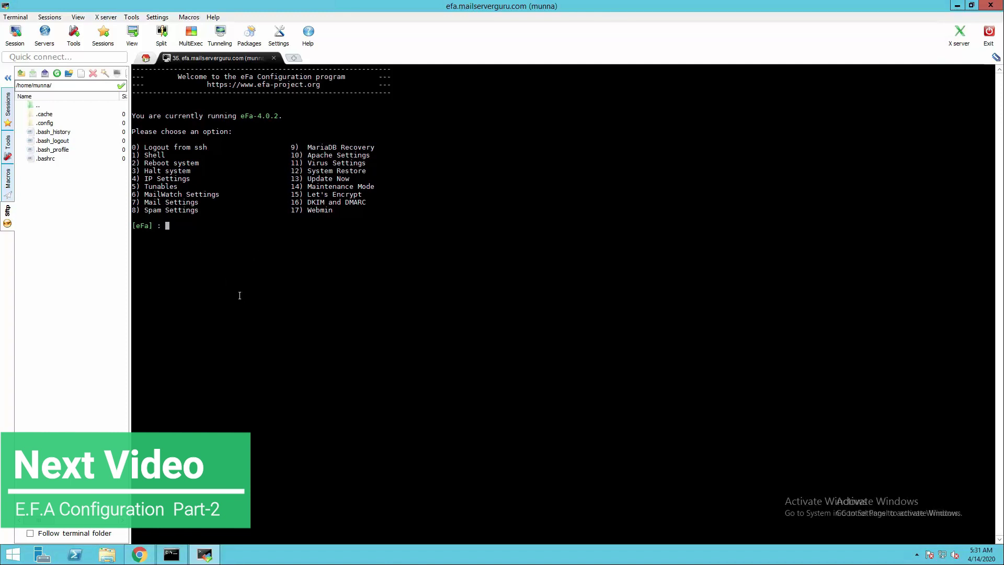
- In eFa IP Settings (4), choose option 2 and answer N so IPV6_AUTOCONF becomes no
{"action": "type", "text": "4"}
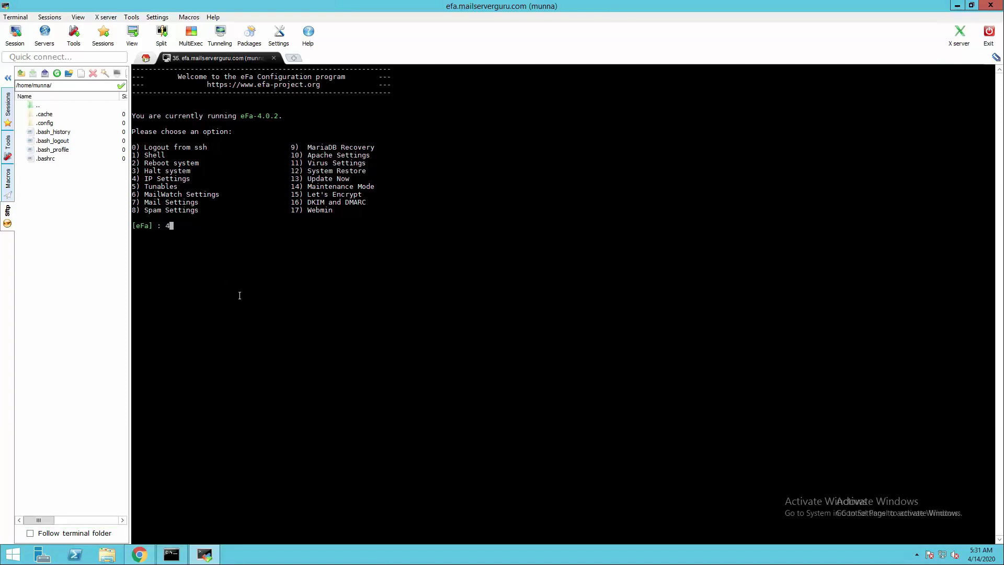
{"action": "key", "text": "Return"}
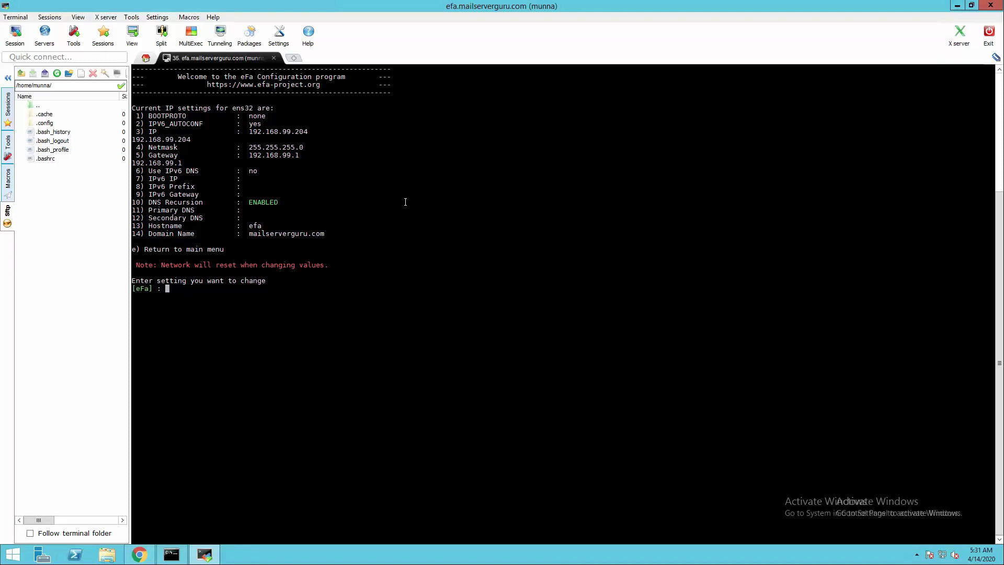
{"action": "type", "text": "2"}
{"action": "key", "text": "Return"}
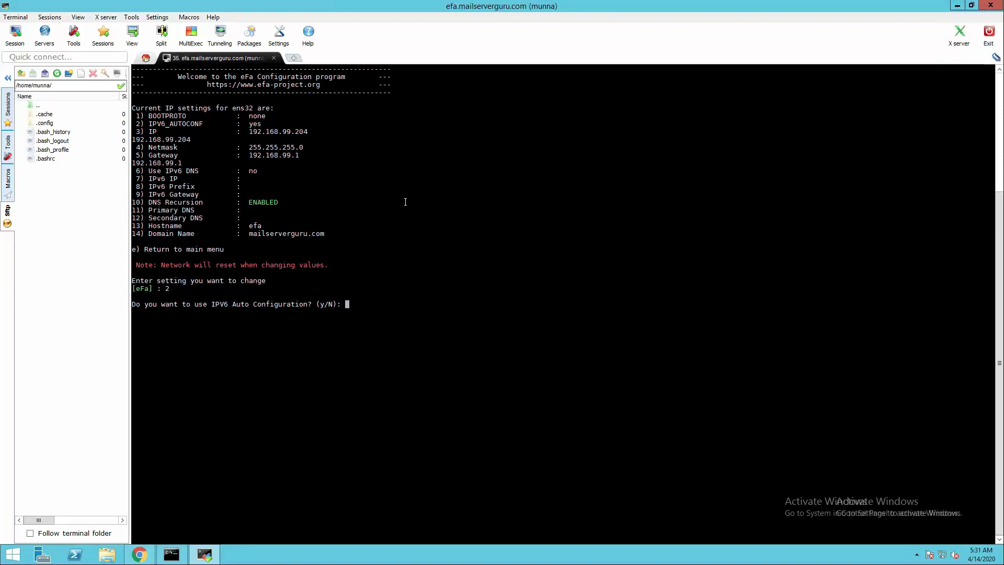
{"action": "type", "text": "N"}
{"action": "key", "text": "Return"}
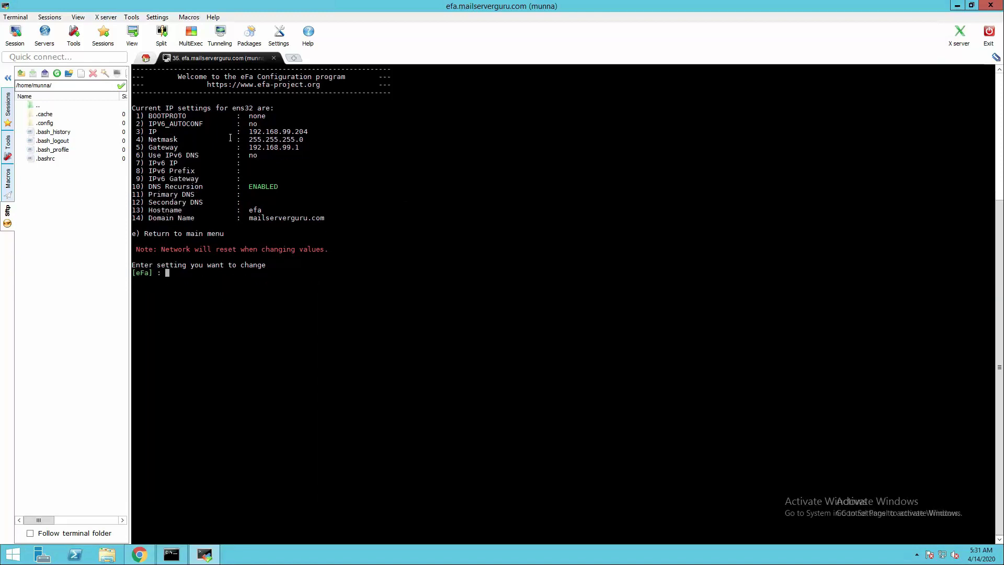
{"action": "left_click_drag", "start_coordinate": [263, 147], "coordinate": [283, 147]}
{"action": "left_click_drag", "start_coordinate": [162, 187], "coordinate": [387, 188]}
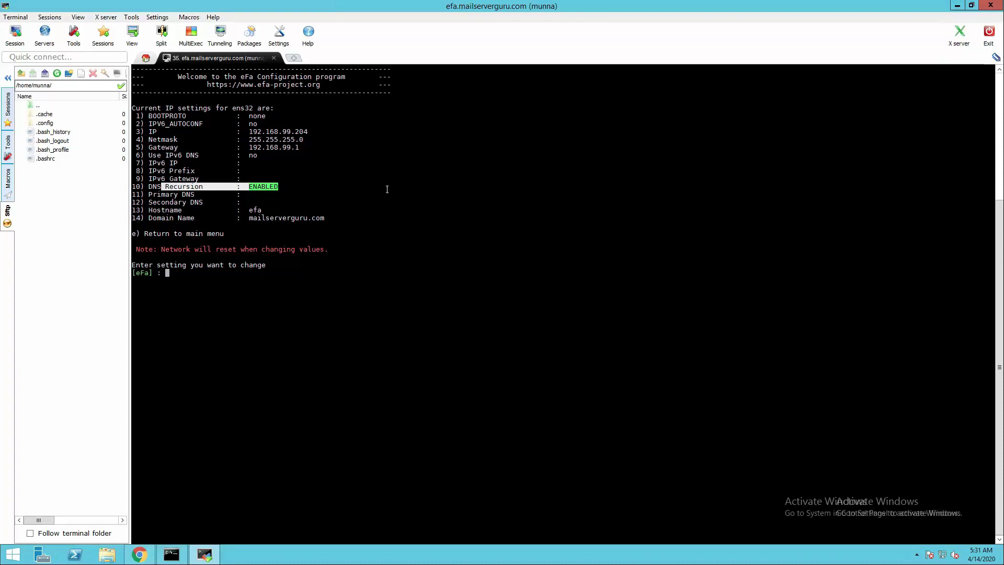
{"action": "left_click", "coordinate": [381, 191]}
{"action": "left_click_drag", "start_coordinate": [161, 209], "coordinate": [263, 214]}
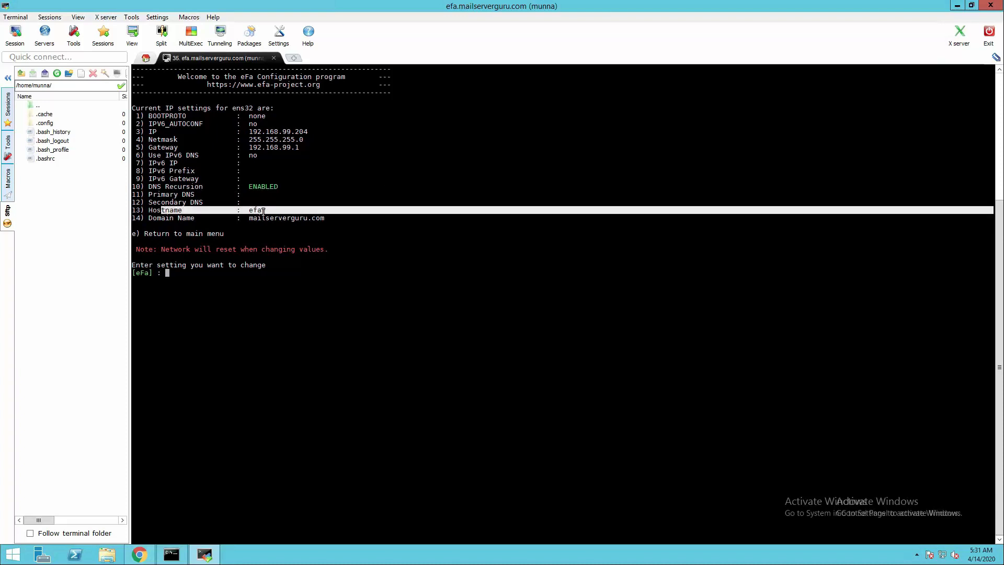
{"action": "left_click_drag", "start_coordinate": [182, 217], "coordinate": [283, 219]}
{"action": "left_click", "coordinate": [402, 221]}
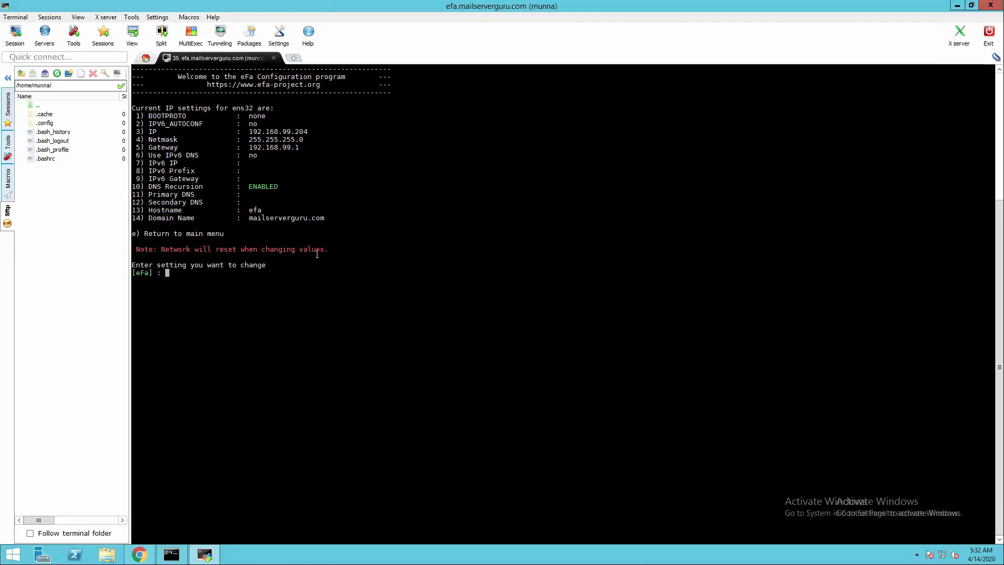
{"action": "left_click_drag", "start_coordinate": [161, 186], "coordinate": [211, 187]}
{"action": "left_click", "coordinate": [477, 247]}
- Leave the eFa menu for the shell (option 1) and become root with sudo su
{"action": "type", "text": "e"}
{"action": "key", "text": "Return"}
{"action": "type", "text": "1"}
{"action": "key", "text": "Return"}
{"action": "type", "text": "sudoi"}
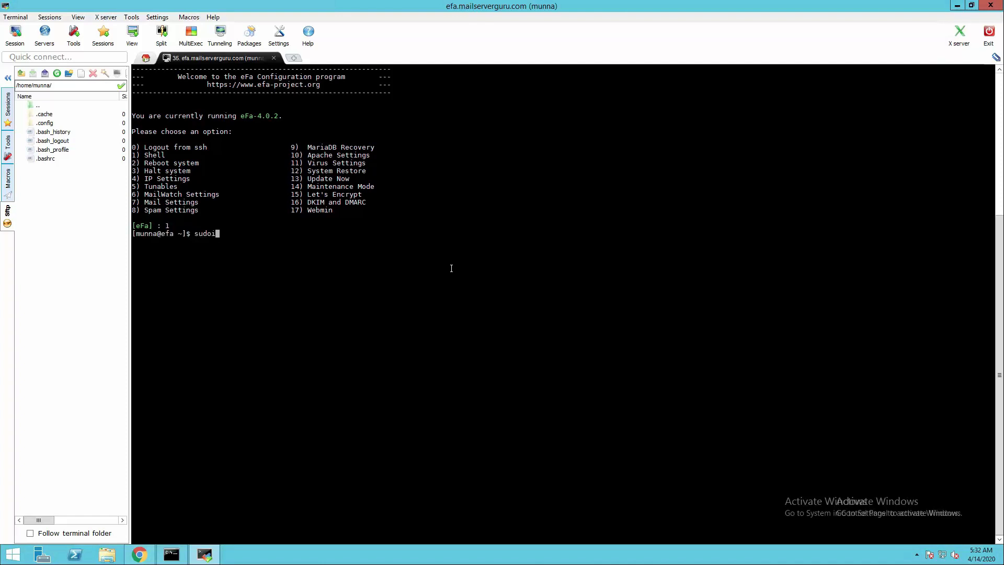
{"action": "key", "text": "BackSpace"}
{"action": "type", "text": "su"}
{"action": "key", "text": "Return"}
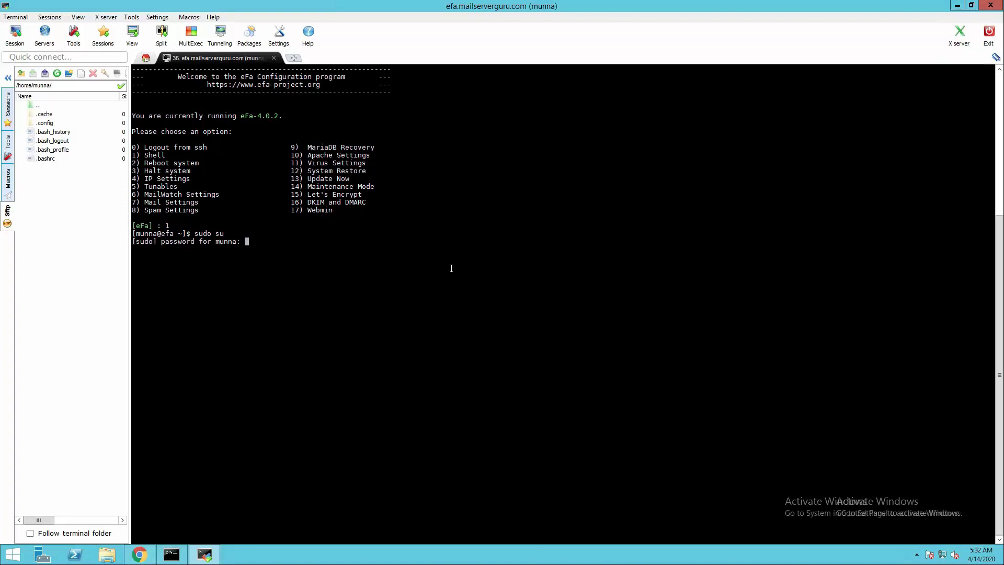
{"action": "key", "text": "Return"}
- Verify with netstat -anup that Unbound listens on 127.0.0.1:53, and unbound-control status shows version 1.6.6
{"action": "key", "text": "Return"}
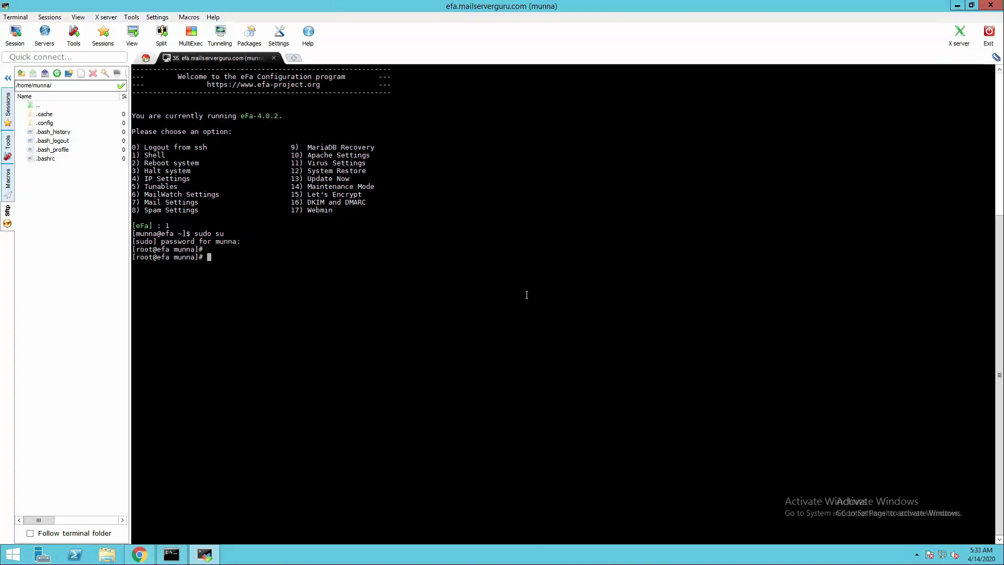
{"action": "type", "text": "netstat -anup"}
{"action": "key", "text": "Return"}
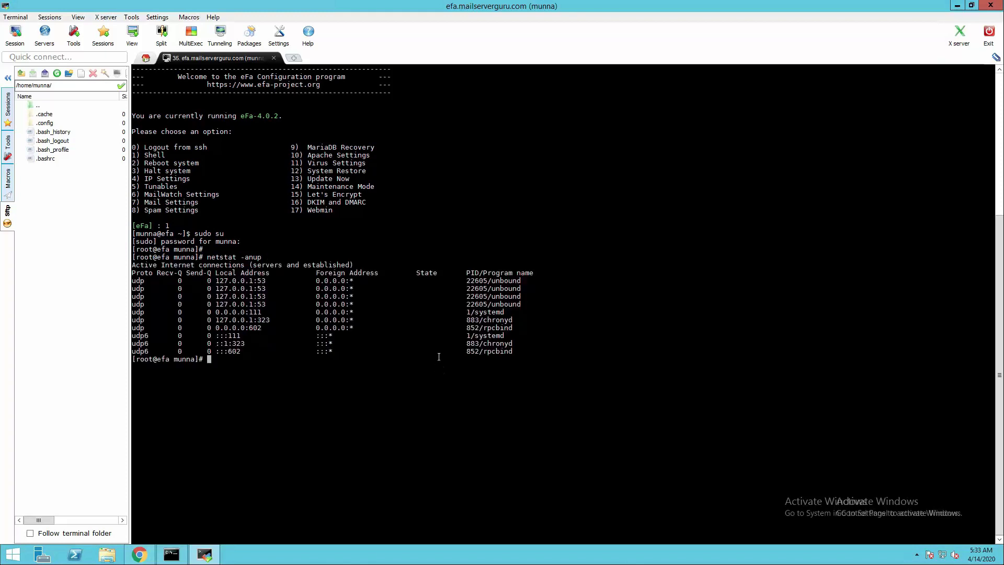
{"action": "left_click_drag", "start_coordinate": [225, 280], "coordinate": [277, 281]}
{"action": "left_click_drag", "start_coordinate": [529, 307], "coordinate": [438, 280]}
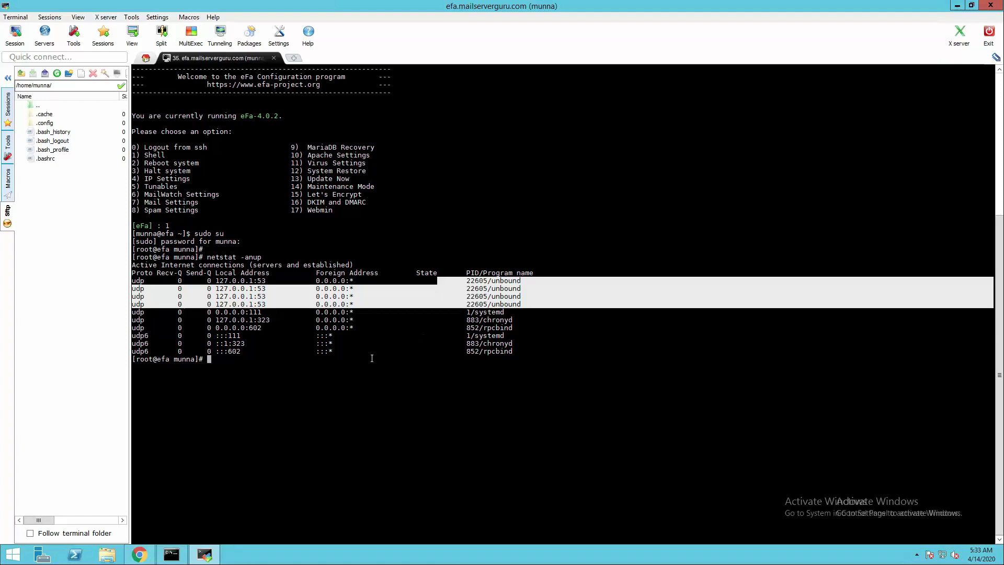
{"action": "left_click", "coordinate": [597, 281]}
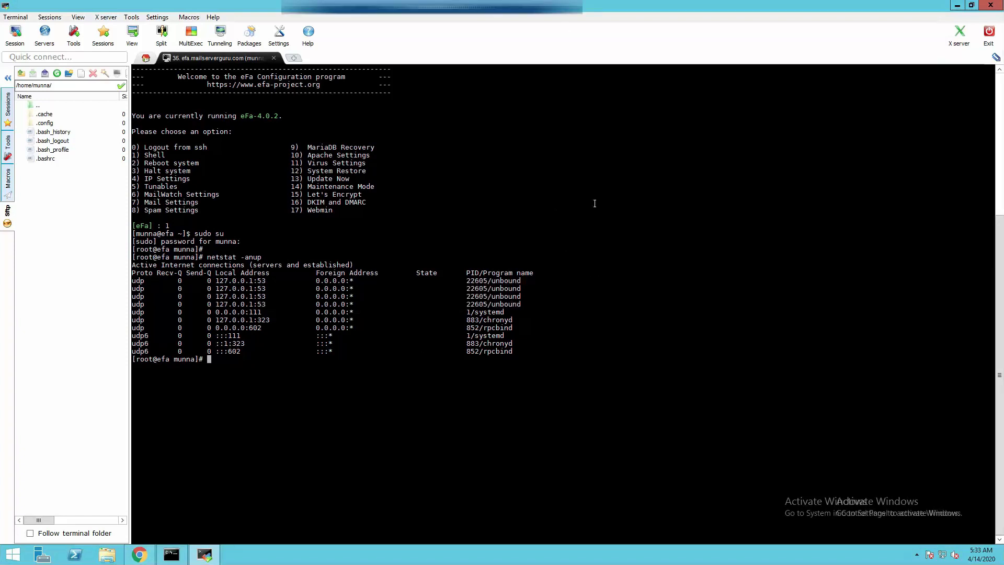
{"action": "type", "text": "un"}
{"action": "type", "text": "bou"}
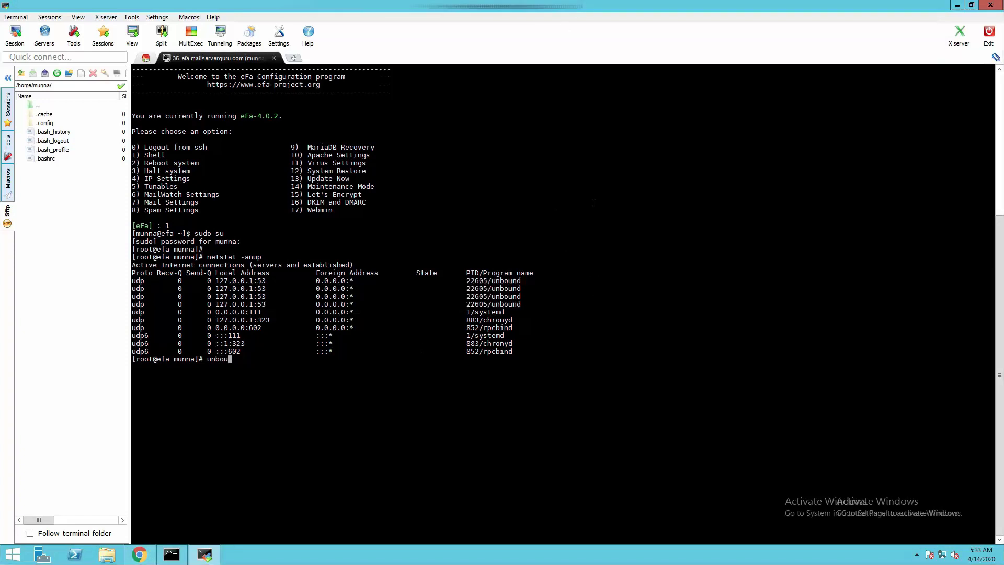
{"action": "type", "text": "nd-control"}
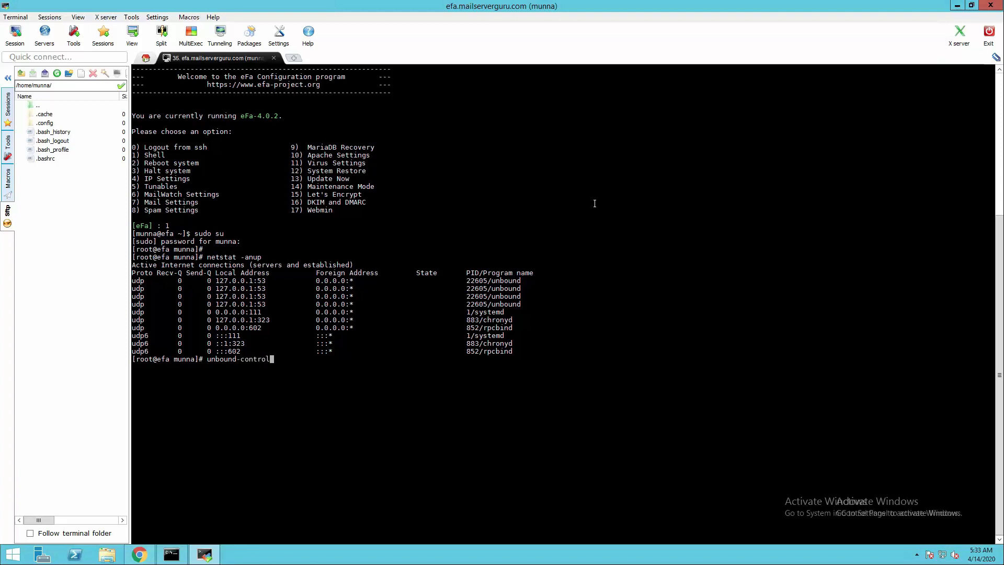
{"action": "type", "text": " status"}
{"action": "key", "text": "Return"}
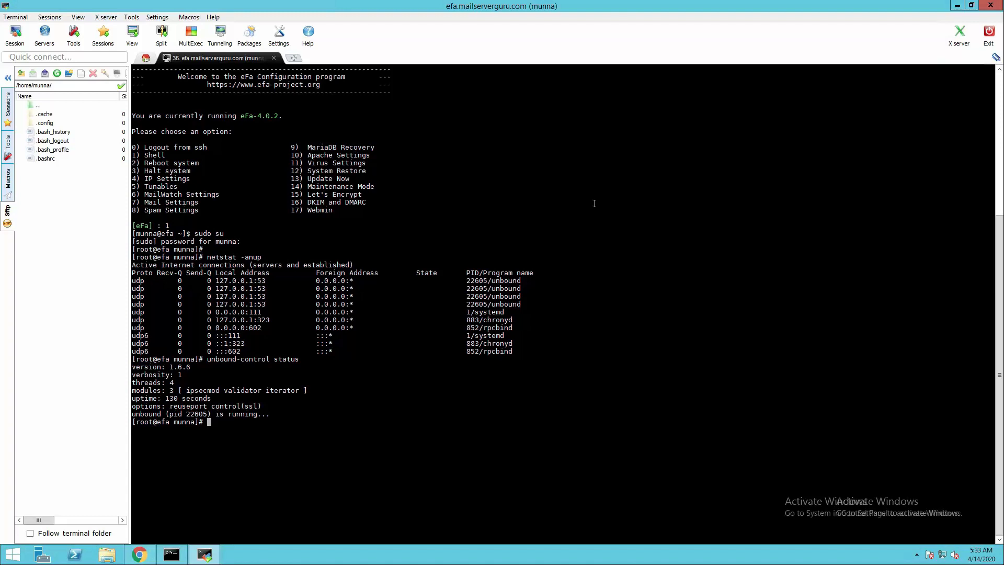
{"action": "left_click_drag", "start_coordinate": [166, 366], "coordinate": [189, 367]}
{"action": "left_click", "coordinate": [596, 396]}
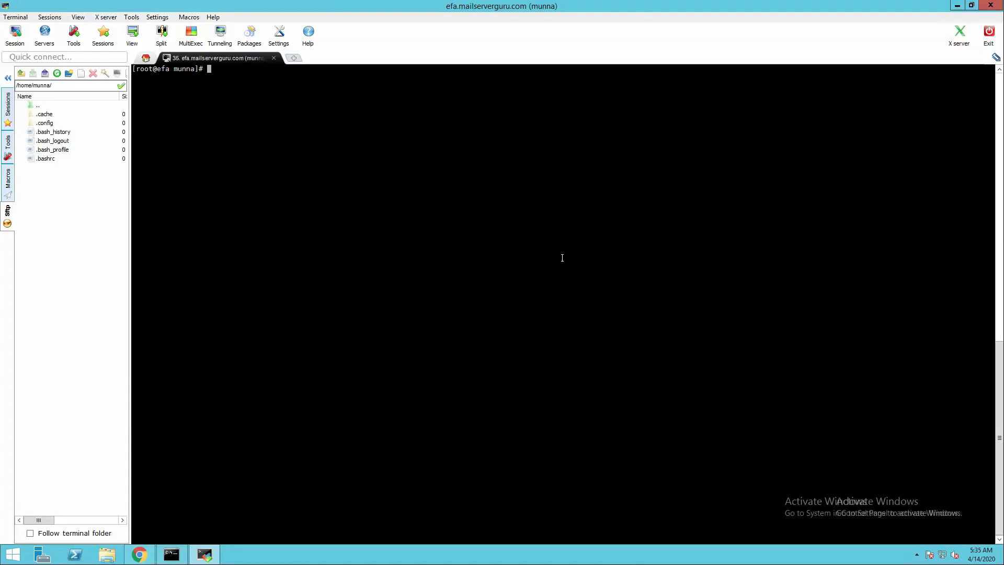
- Show /etc/resolv.conf and confirm the nameserver is 127.0.0.1
{"action": "type", "text": "cat /etc/resolv.conf"}
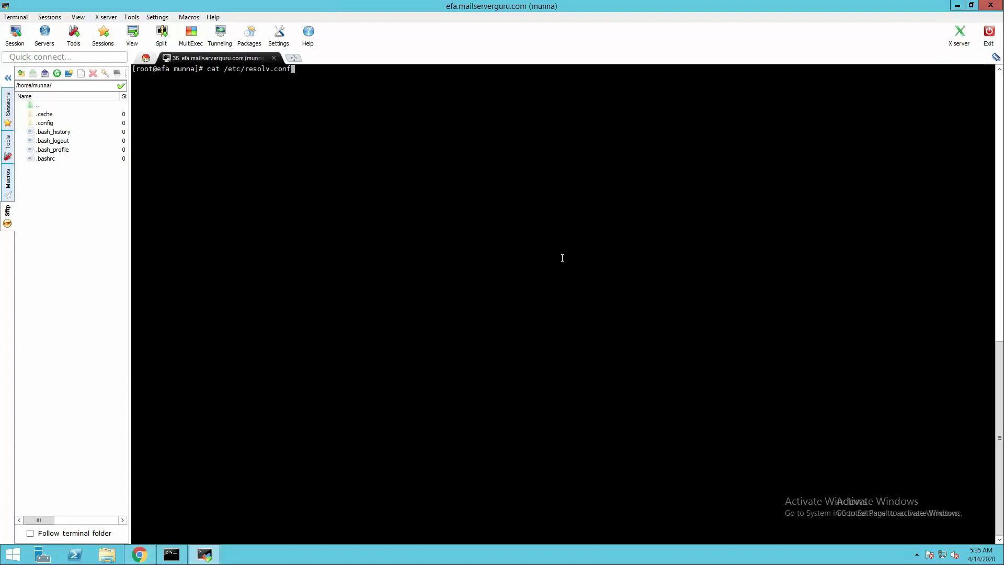
{"action": "key", "text": "Return"}
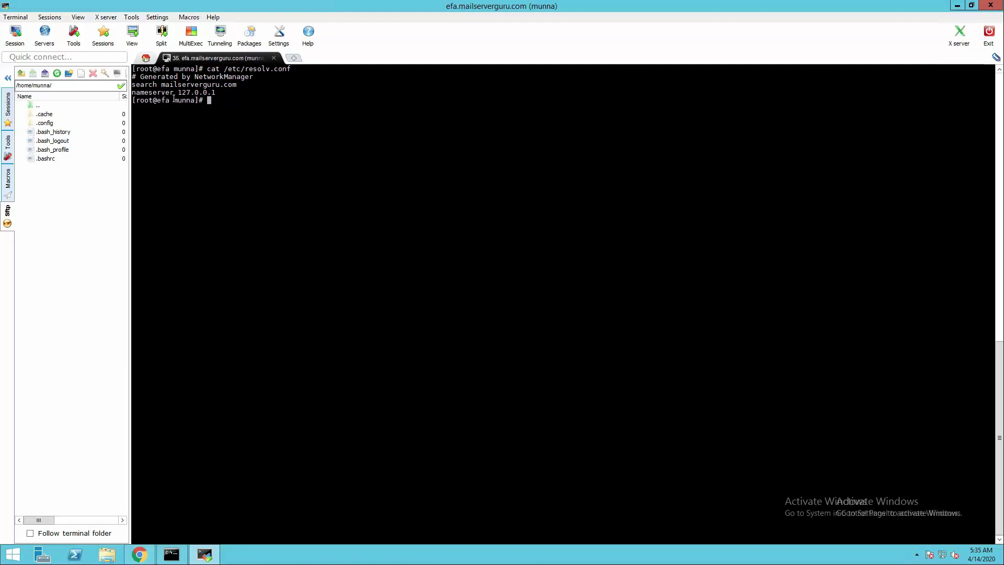
{"action": "double_click", "coordinate": [213, 92]}
{"action": "left_click", "coordinate": [435, 242]}
- Run dig hotmail.com twice, comparing query times of 806 msec then 0 msec
{"action": "key", "text": "ctrl+l"}
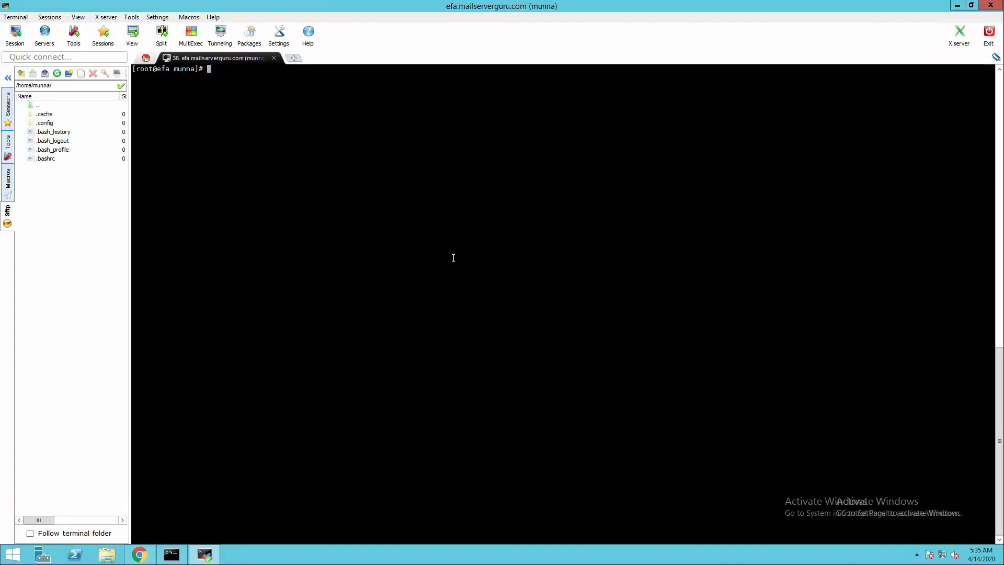
{"action": "type", "text": "dig hotmail.com"}
{"action": "key", "text": "Return"}
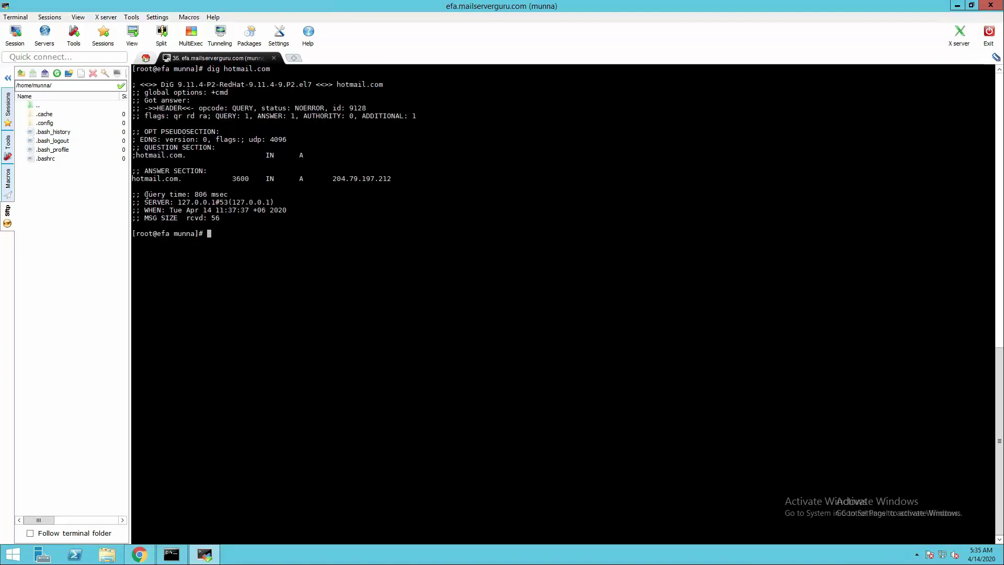
{"action": "left_click_drag", "start_coordinate": [147, 195], "coordinate": [227, 195]}
{"action": "key", "text": "Up"}
{"action": "key", "text": "Return"}
{"action": "left_click_drag", "start_coordinate": [145, 358], "coordinate": [220, 359]}
{"action": "left_click", "coordinate": [141, 396]}
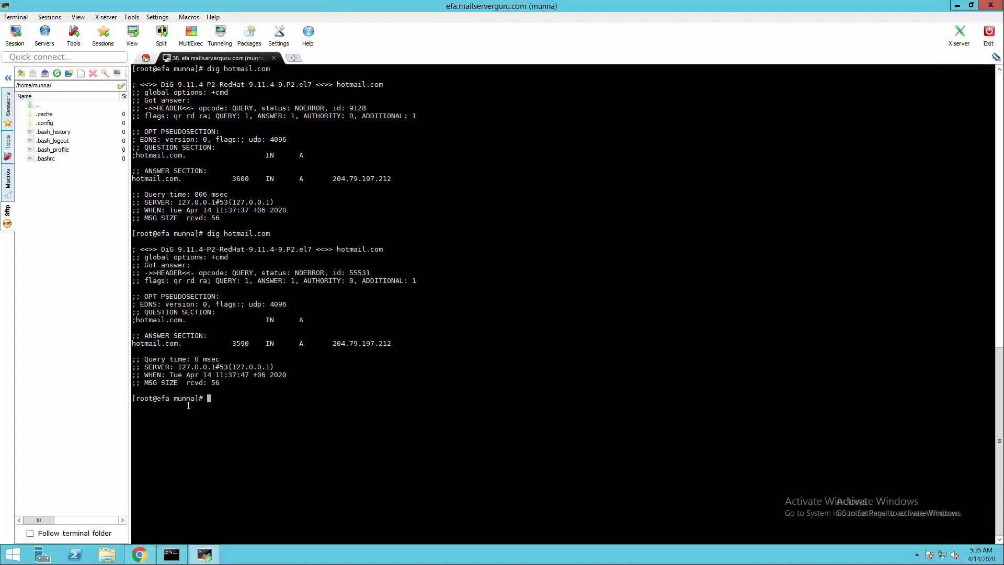
{"action": "triple_click", "coordinate": [209, 359]}
{"action": "left_click", "coordinate": [598, 253]}
- Run unbound-control dump_cache > test_cache, then cat test_cache | grep hotmail to list cached records
{"action": "key", "text": "ctrl+l"}
{"action": "right_click", "coordinate": [300, 186]}
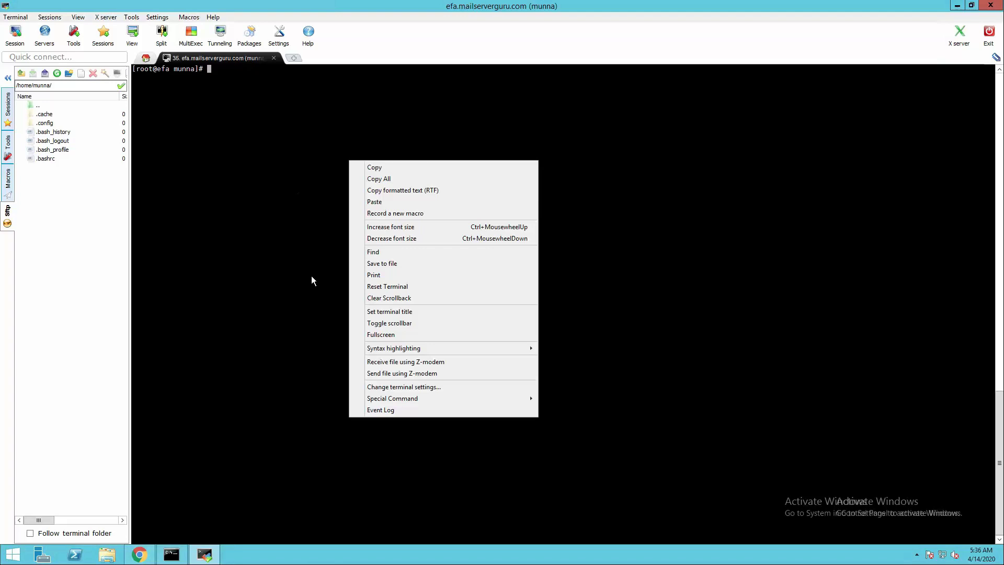
{"action": "left_click", "coordinate": [374, 202]}
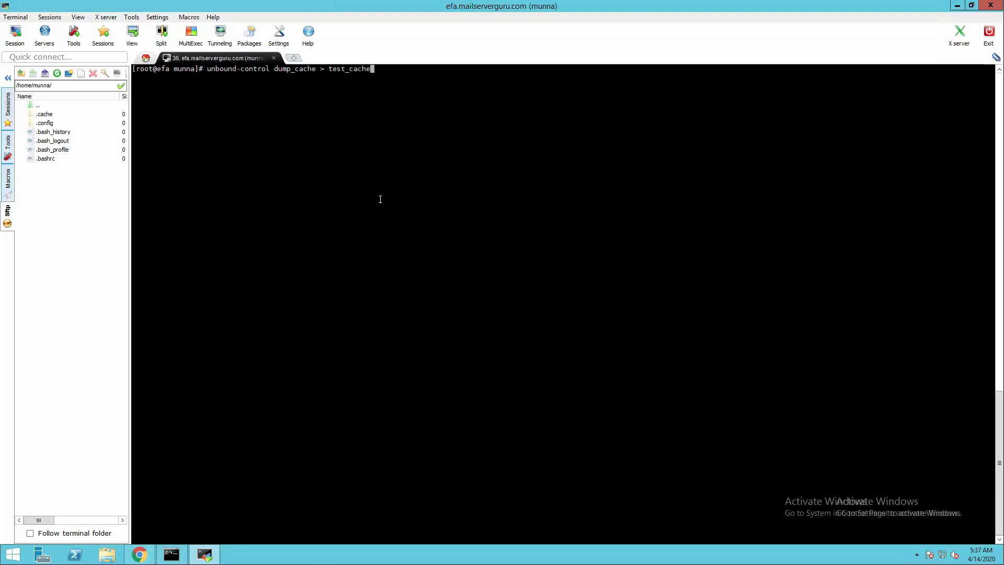
{"action": "key", "text": "Return"}
{"action": "type", "text": "cat test_cache | grep"}
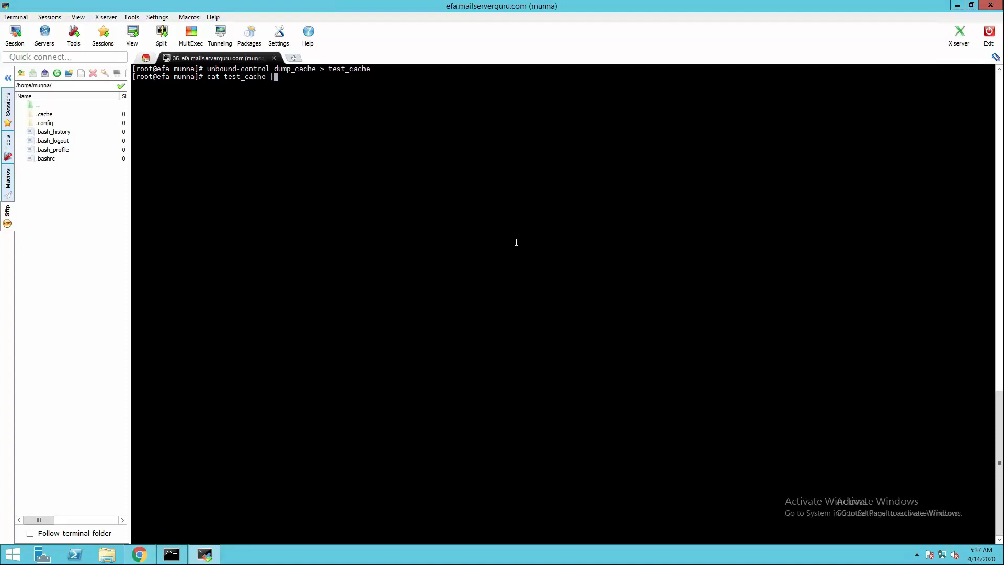
{"action": "type", "text": " hotmail"}
{"action": "key", "text": "Return"}
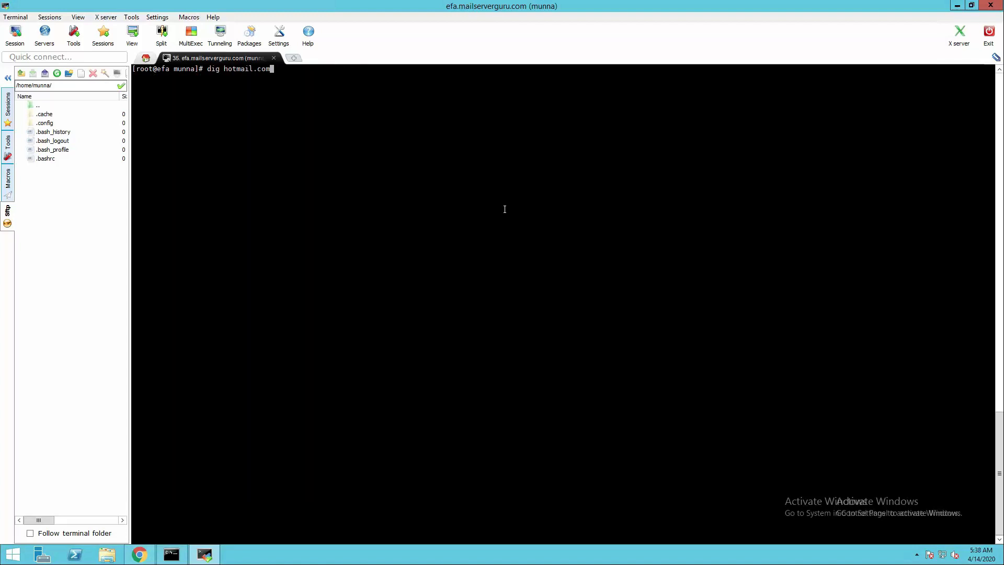
- Look up hotmail.com (0 msec), then run unbound-control flush_zone hotmail.com
{"action": "key", "text": "Return"}
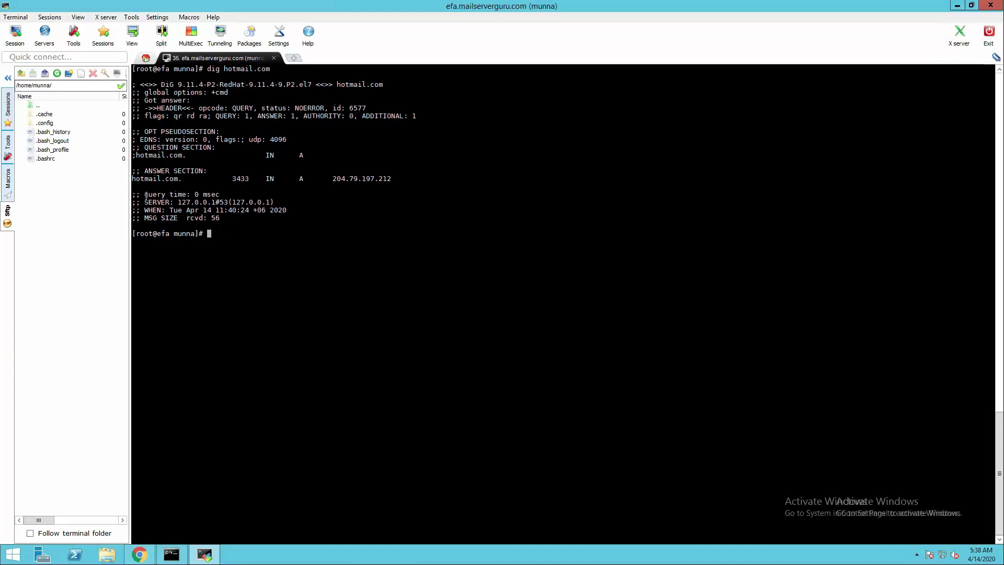
{"action": "left_click_drag", "start_coordinate": [144, 194], "coordinate": [215, 195]}
{"action": "left_click", "coordinate": [354, 233]}
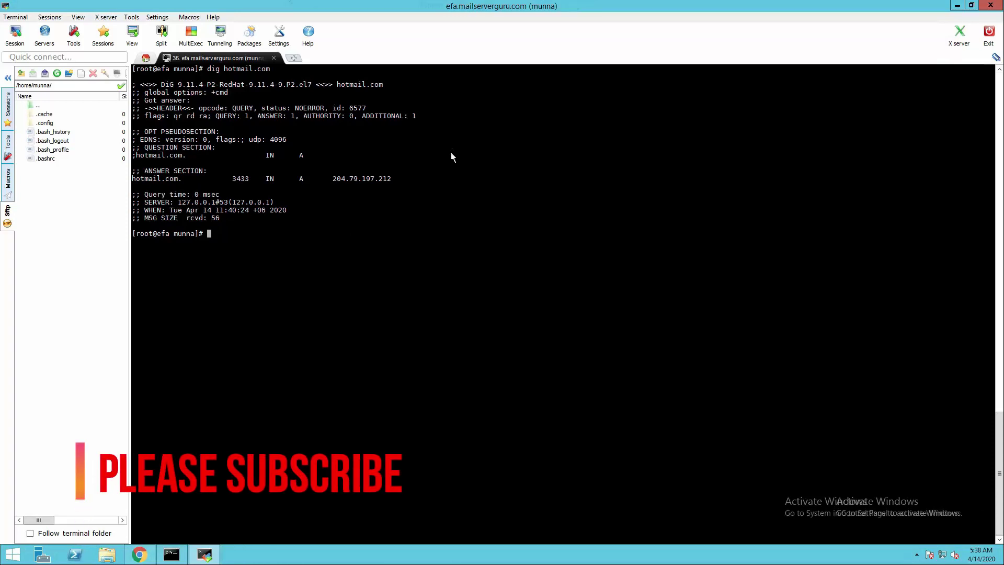
{"action": "right_click", "coordinate": [451, 152]}
{"action": "left_click", "coordinate": [489, 194]}
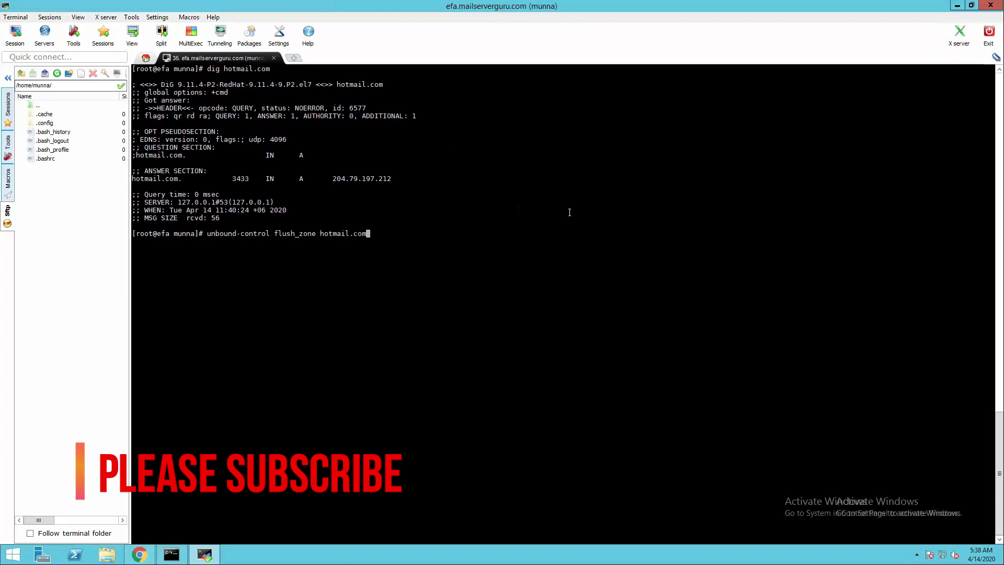
{"action": "key", "text": "Return"}
- Rerun dig hotmail.com twice: 268 msec after the flush, then 0 msec from cache
{"action": "key", "text": "Up"}
{"action": "key", "text": "Up"}
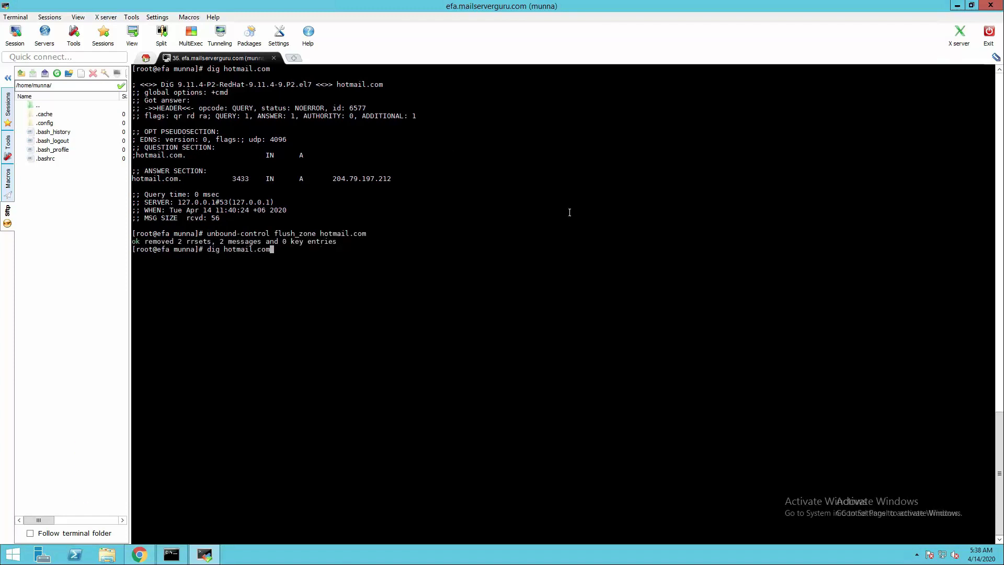
{"action": "key", "text": "Return"}
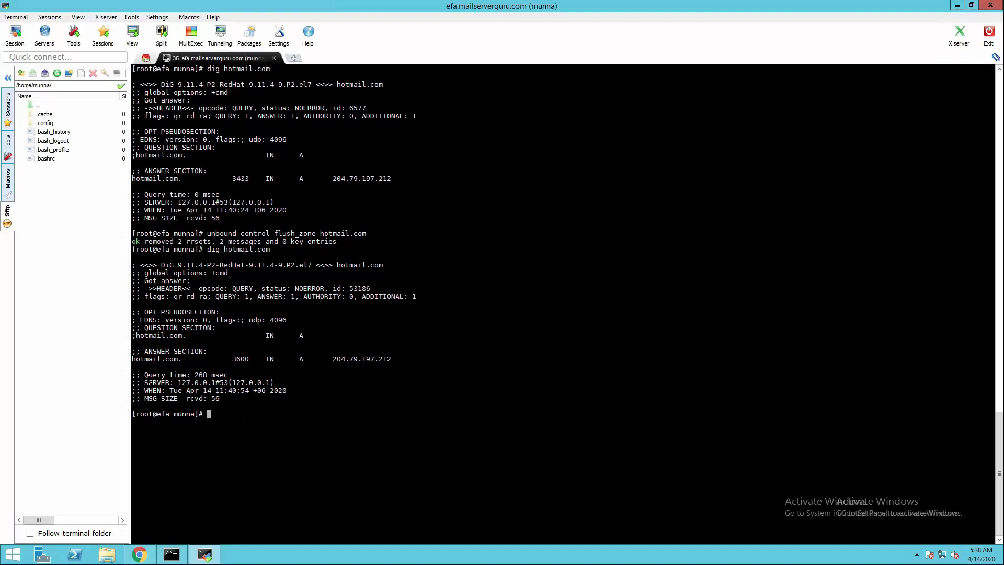
{"action": "left_click_drag", "start_coordinate": [146, 374], "coordinate": [227, 375]}
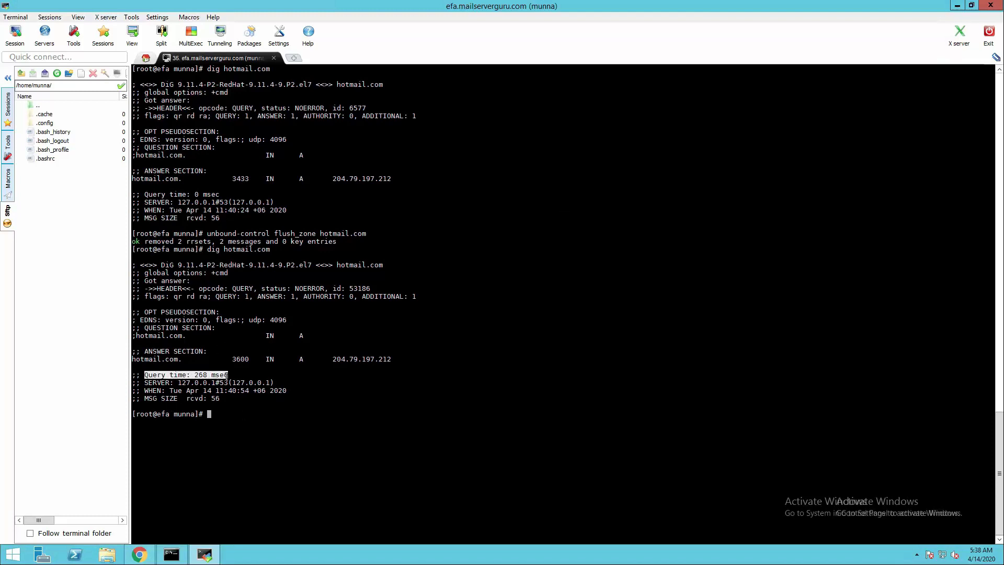
{"action": "left_click", "coordinate": [289, 377]}
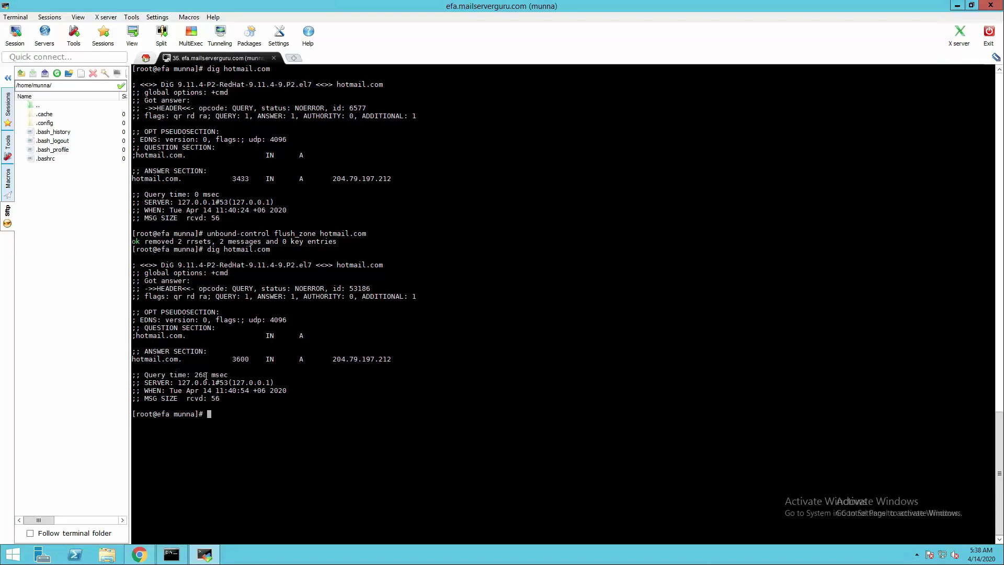
{"action": "key", "text": "Up"}
{"action": "key", "text": "Return"}
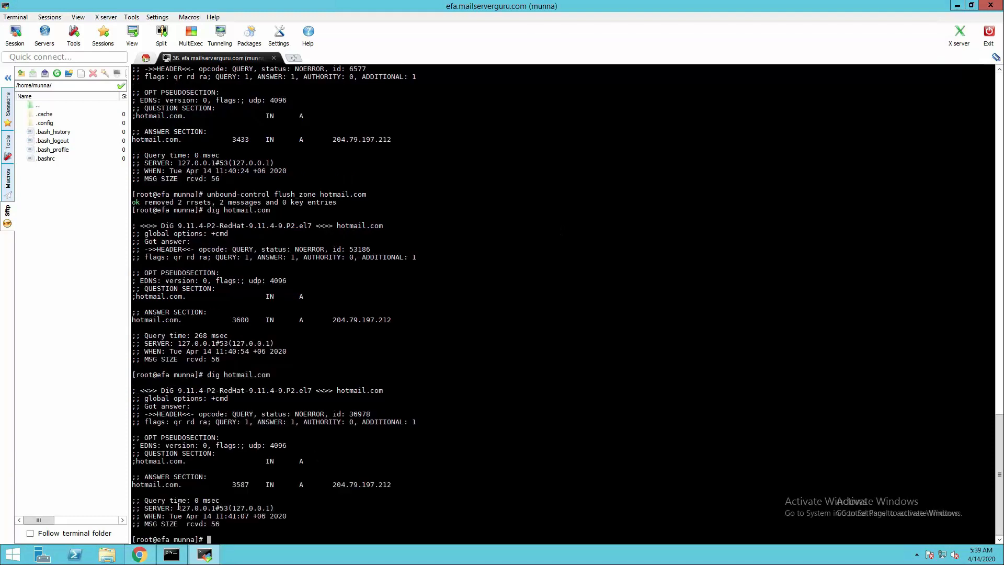
{"action": "left_click_drag", "start_coordinate": [145, 501], "coordinate": [222, 502]}
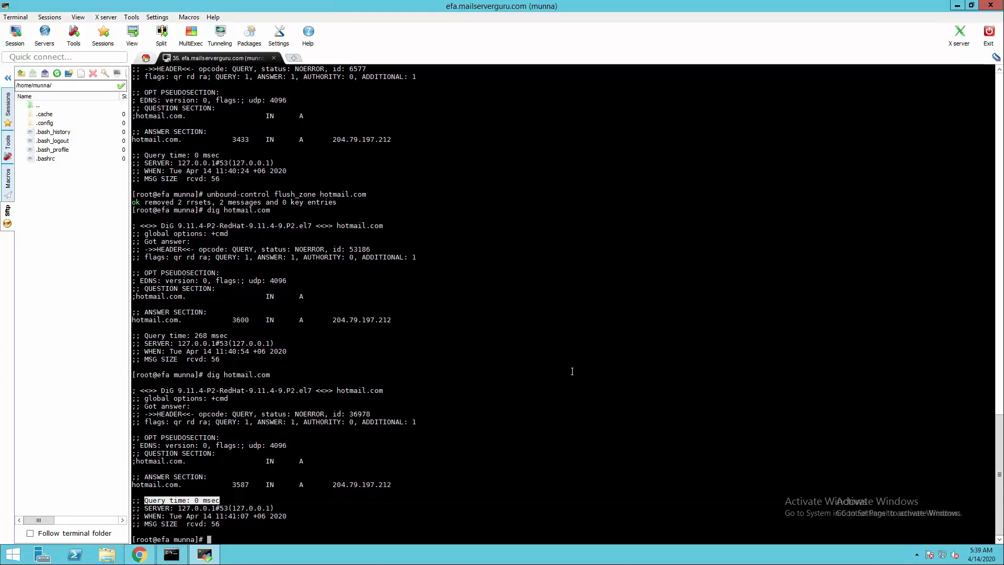
{"action": "left_click", "coordinate": [464, 311]}
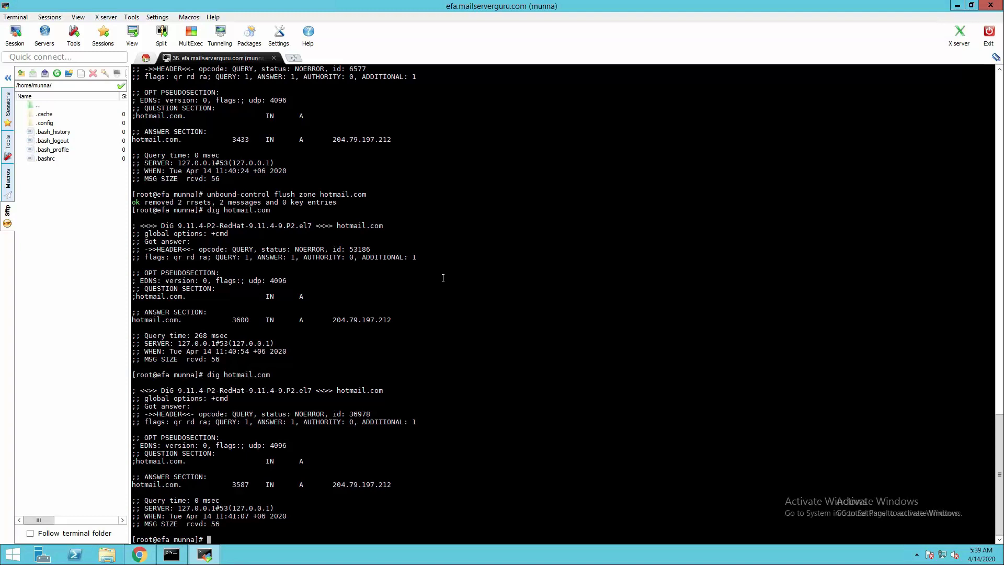
- Clear the screen, exit IP settings, and look over the Tunable settings submenu (5) before returning
{"action": "key", "text": "ctrl+l"}
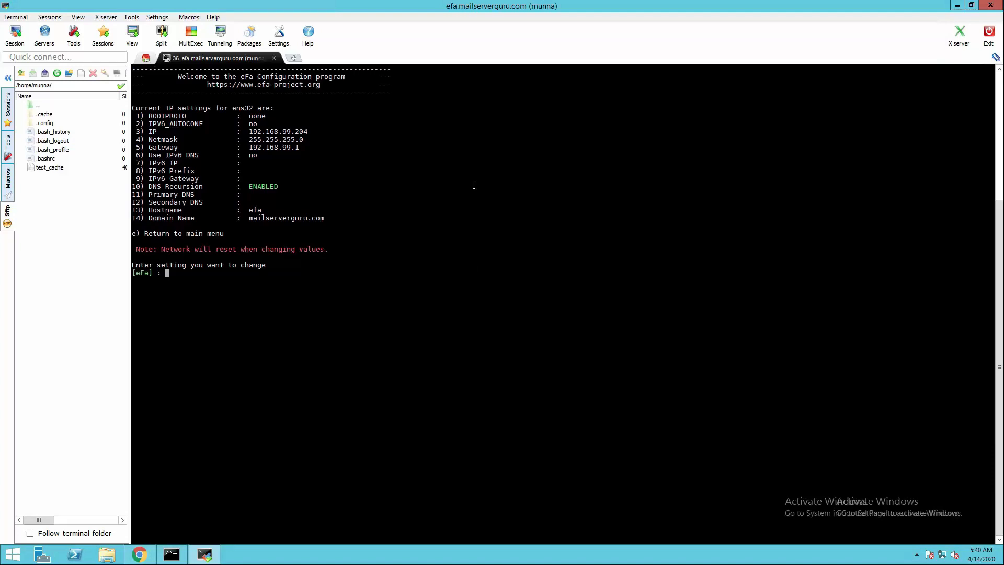
{"action": "type", "text": "e"}
{"action": "key", "text": "Return"}
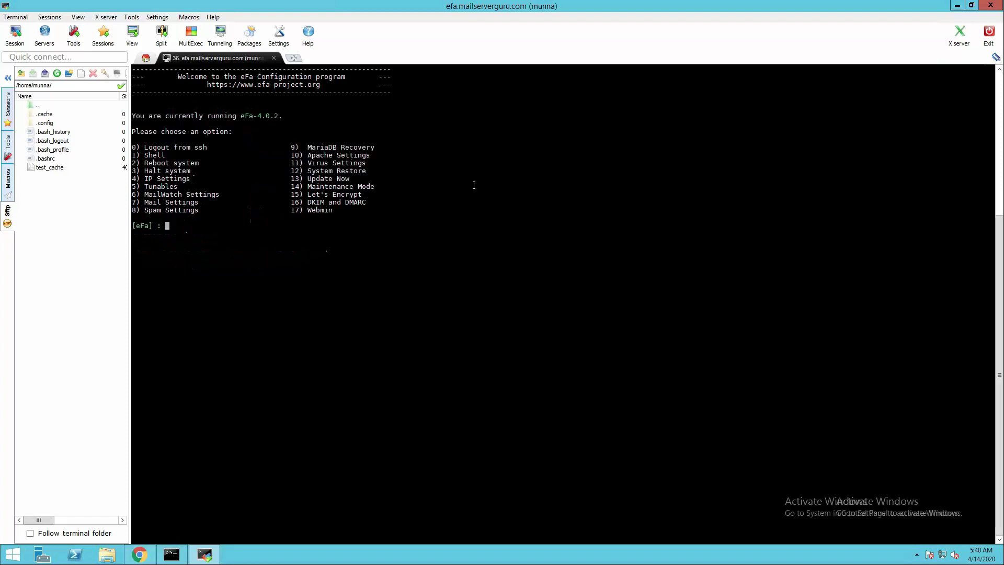
{"action": "type", "text": "5"}
{"action": "key", "text": "Return"}
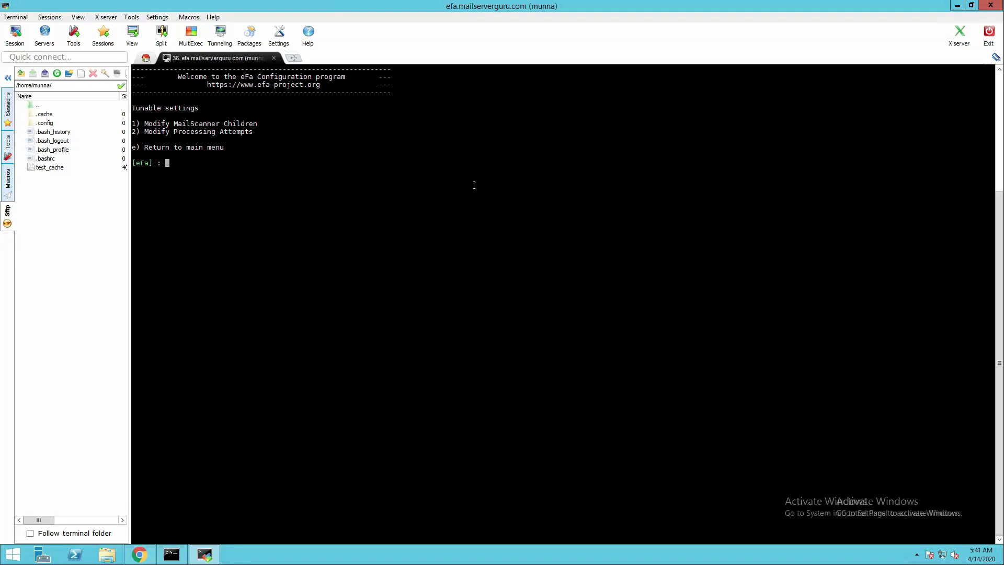
{"action": "type", "text": "e"}
{"action": "key", "text": "Return"}
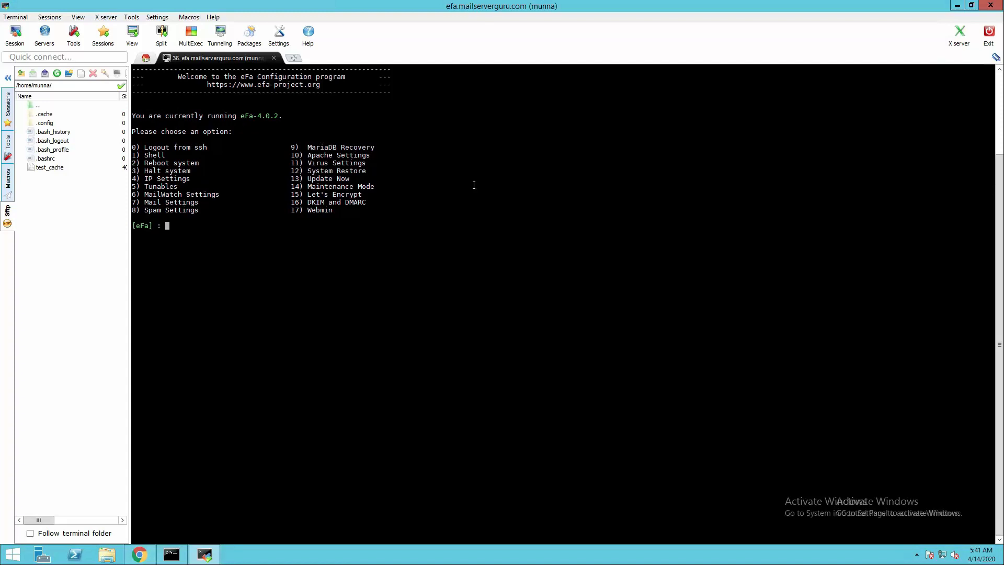
{"action": "type", "text": "6"}
{"action": "key", "text": "Return"}
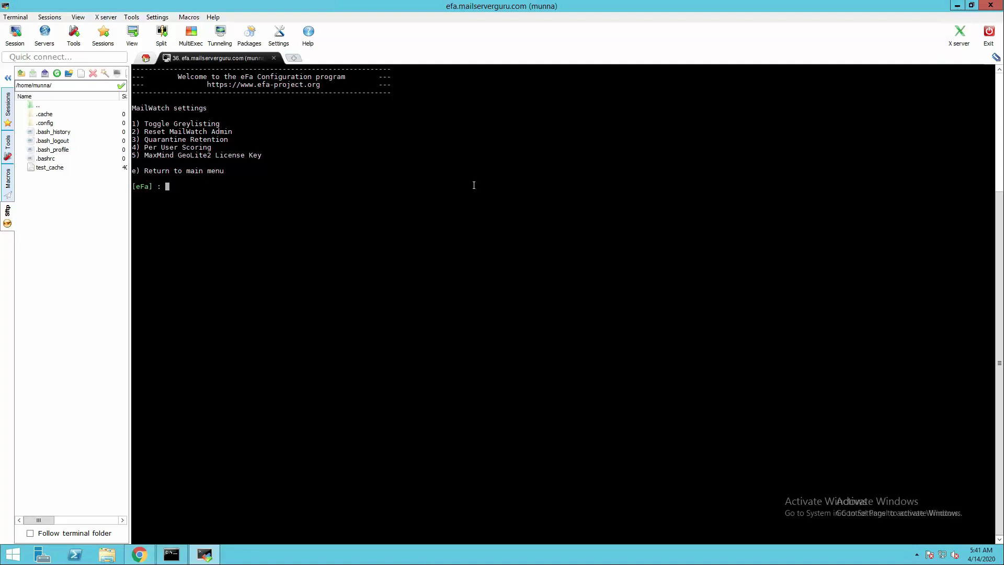
{"action": "type", "text": "1"}
{"action": "key", "text": "Return"}
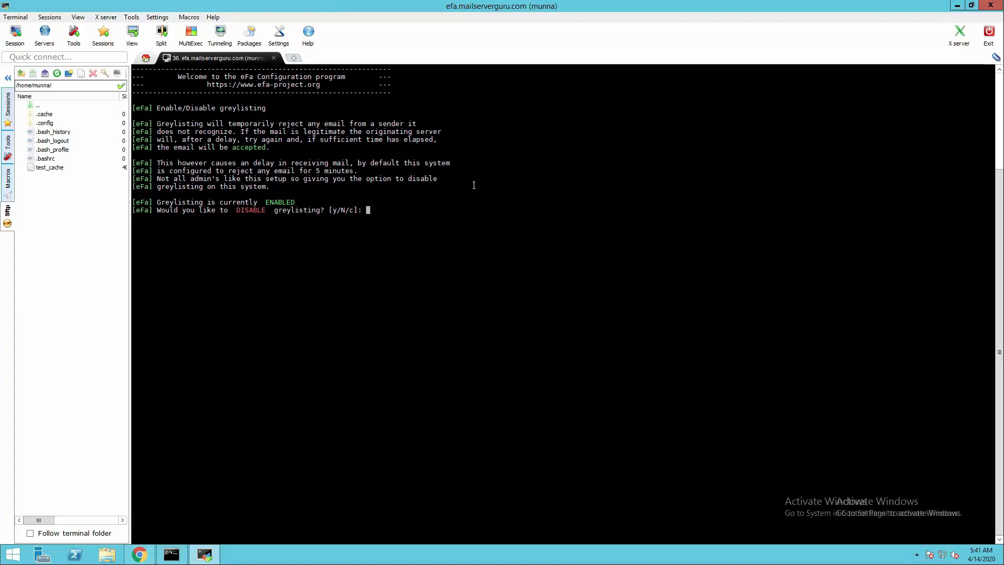
{"action": "type", "text": "c"}
{"action": "key", "text": "Return"}
{"action": "key", "text": "Return"}
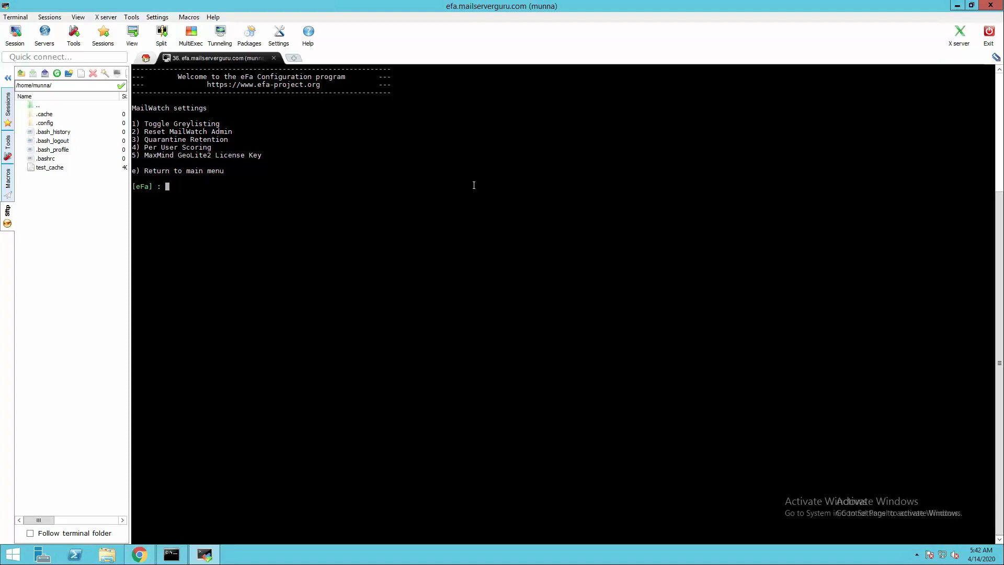
{"action": "type", "text": "e"}
{"action": "key", "text": "Return"}
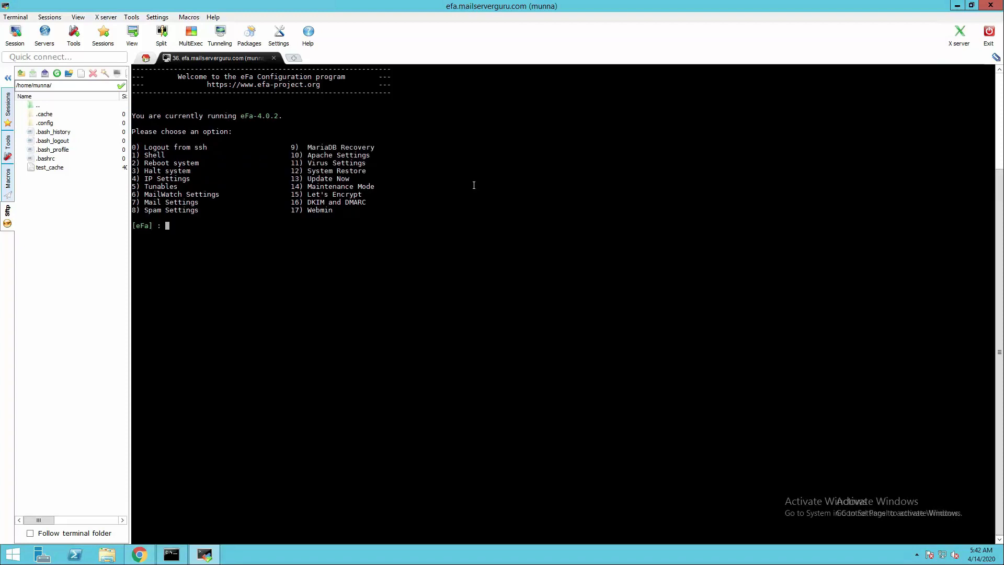
- View Mail Settings > Outbound mail relay (no relay hosts), then switch to the Chrome article
{"action": "type", "text": "7"}
{"action": "key", "text": "Return"}
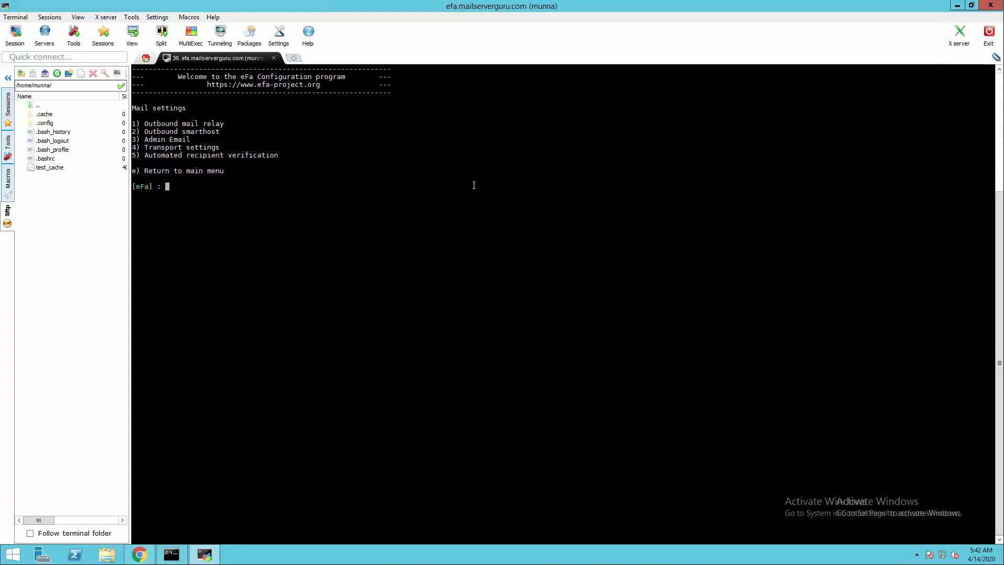
{"action": "type", "text": "1"}
{"action": "key", "text": "Return"}
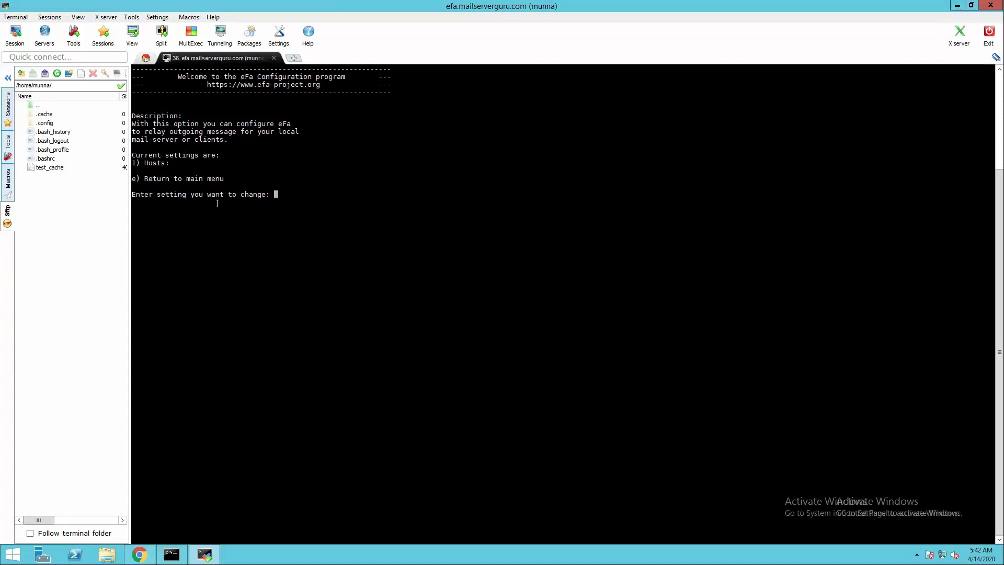
{"action": "key", "text": "alt+Tab"}
{"action": "scroll", "coordinate": [449, 315], "scroll_direction": "up", "scroll_amount": 2}
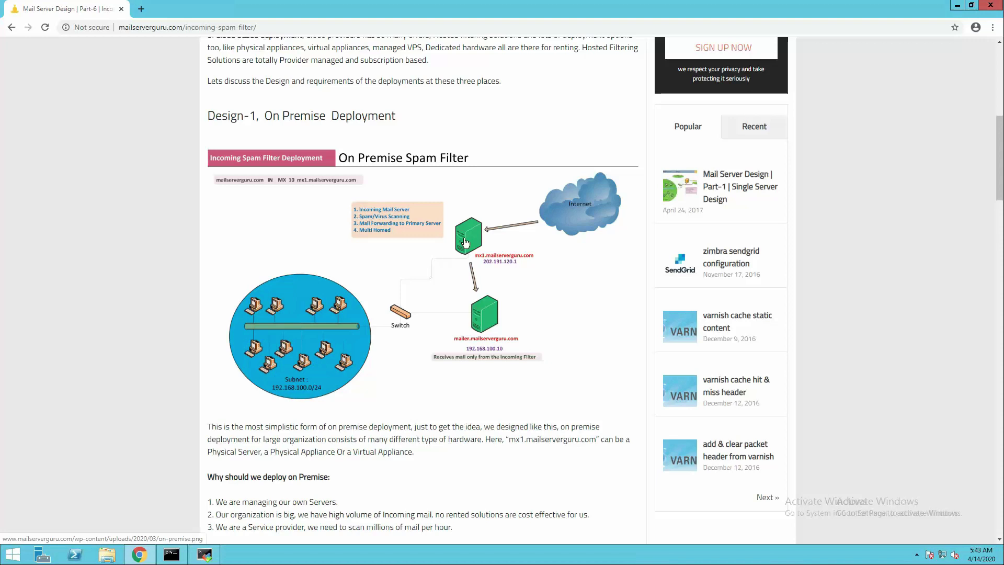
- Bring MobaXterm back to the front on the eFa outbound mail relay screen
{"action": "left_click", "coordinate": [207, 560]}
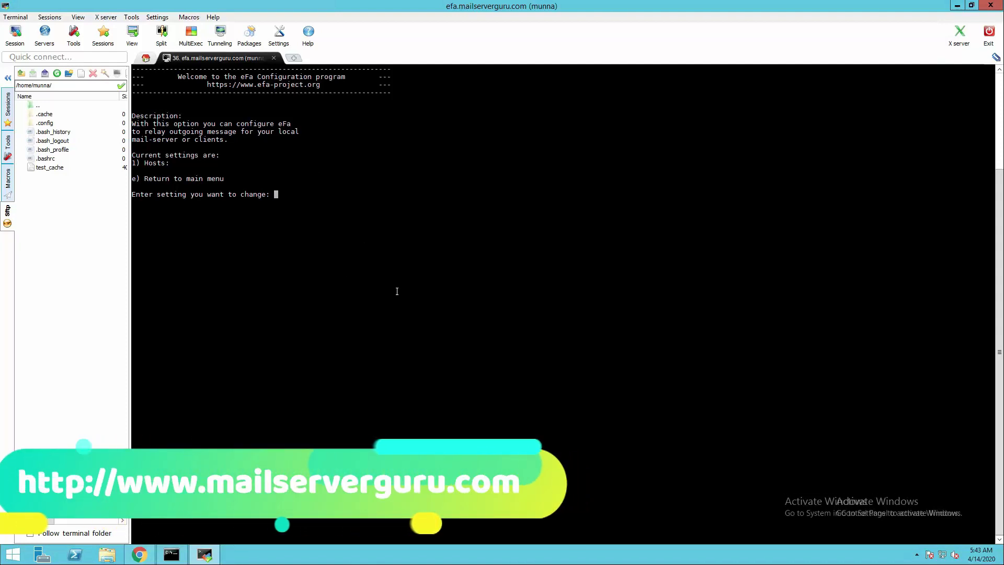
- Enter e to leave the relay settings, then mark the Admin Email and Transport settings options
{"action": "type", "text": "e"}
{"action": "key", "text": "Return"}
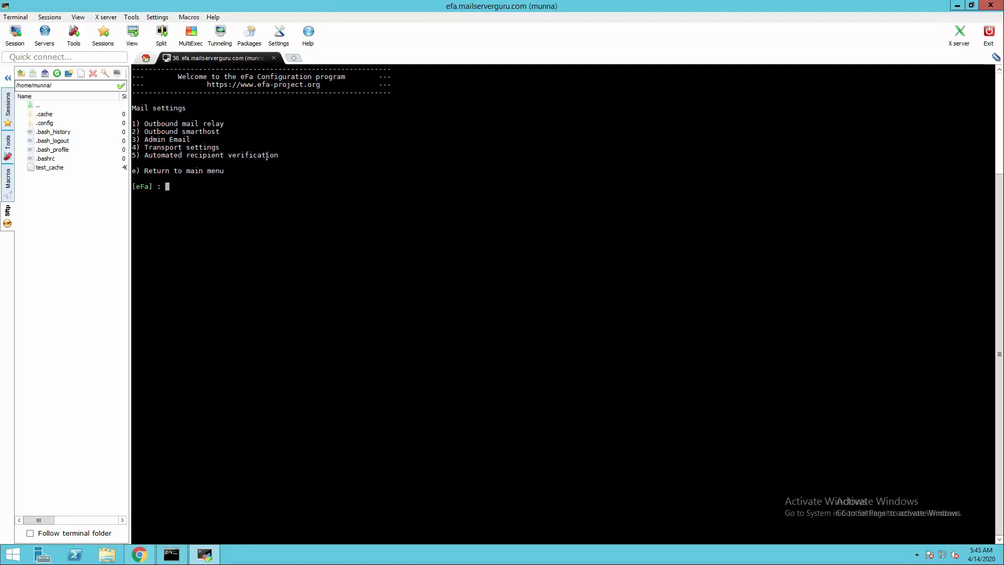
{"action": "left_click_drag", "start_coordinate": [144, 139], "coordinate": [199, 148]}
{"action": "left_click", "coordinate": [150, 149]}
{"action": "left_click", "coordinate": [405, 310]}
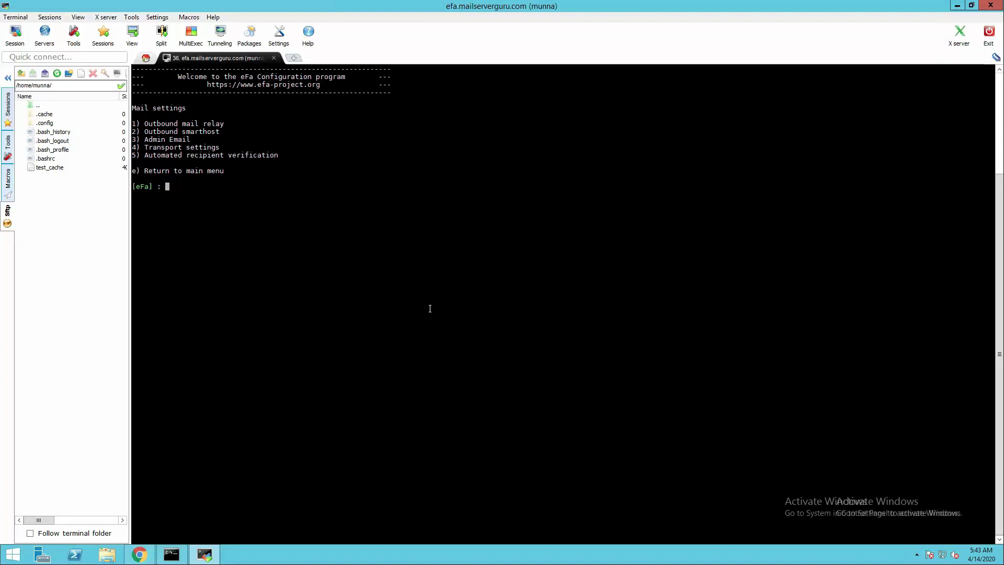